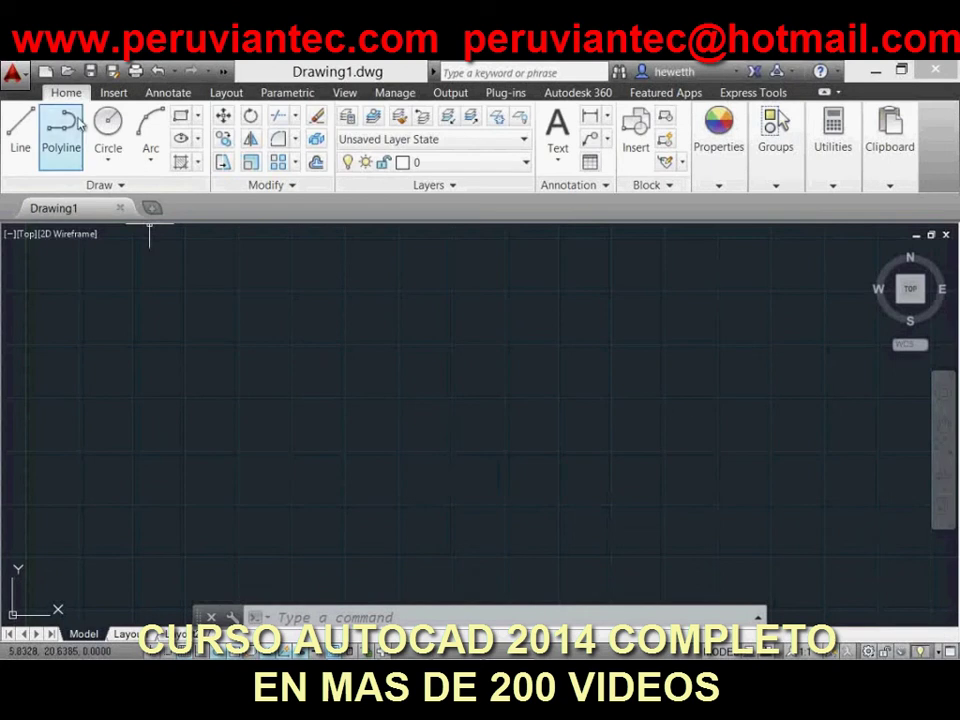
Bring up the Select File dialog from the Quick Access Toolbar's Open icon.
{"action": "left_click", "coordinate": [66, 72]}
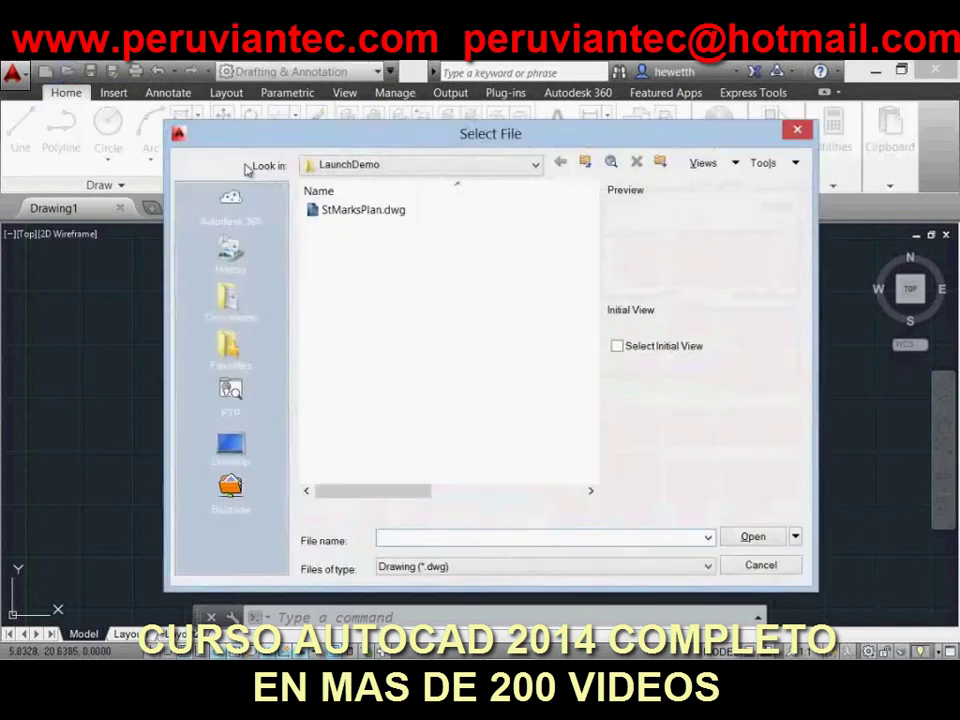
Open StMarksPlan.dwg, zoom out, and expand Set Location on the Insert tab.
{"action": "double_click", "coordinate": [336, 211]}
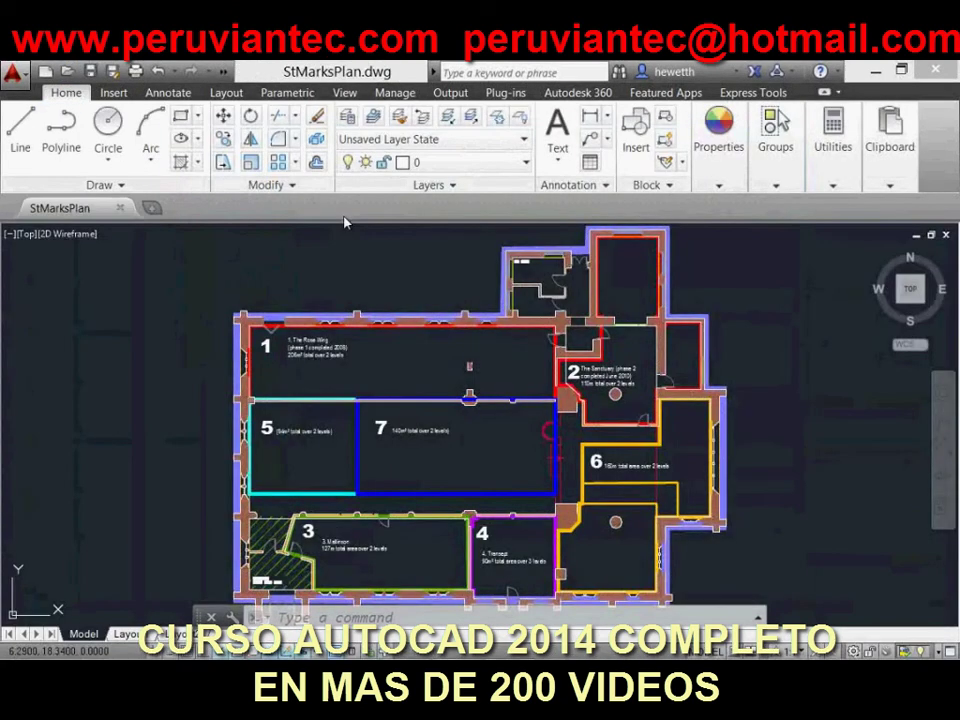
{"action": "scroll", "coordinate": [460, 455], "scroll_direction": "down", "scroll_amount": 2}
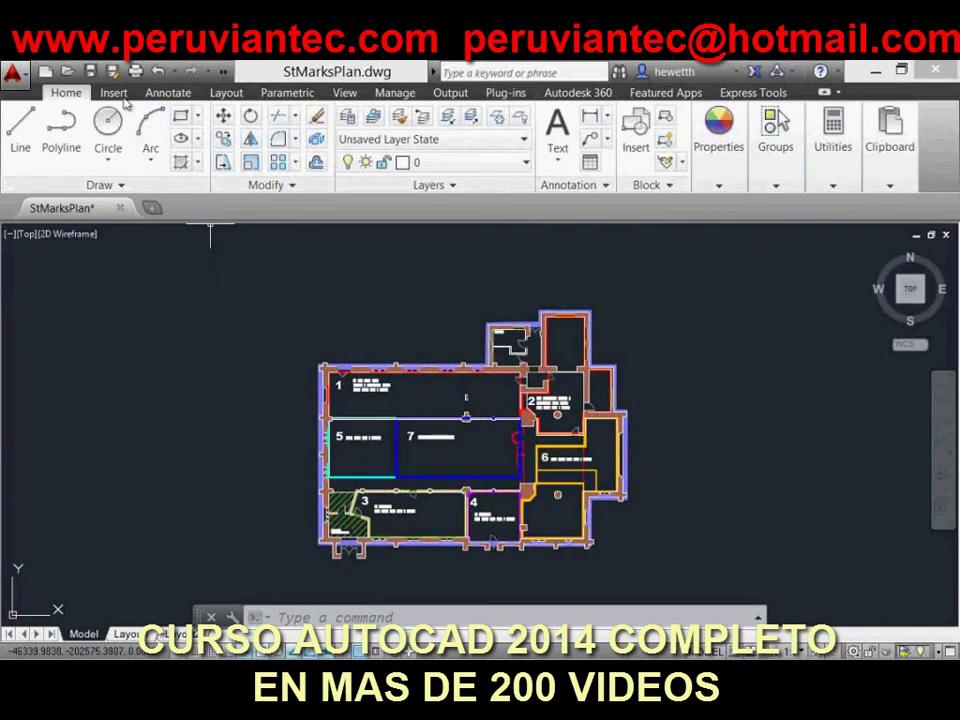
{"action": "left_click", "coordinate": [114, 92]}
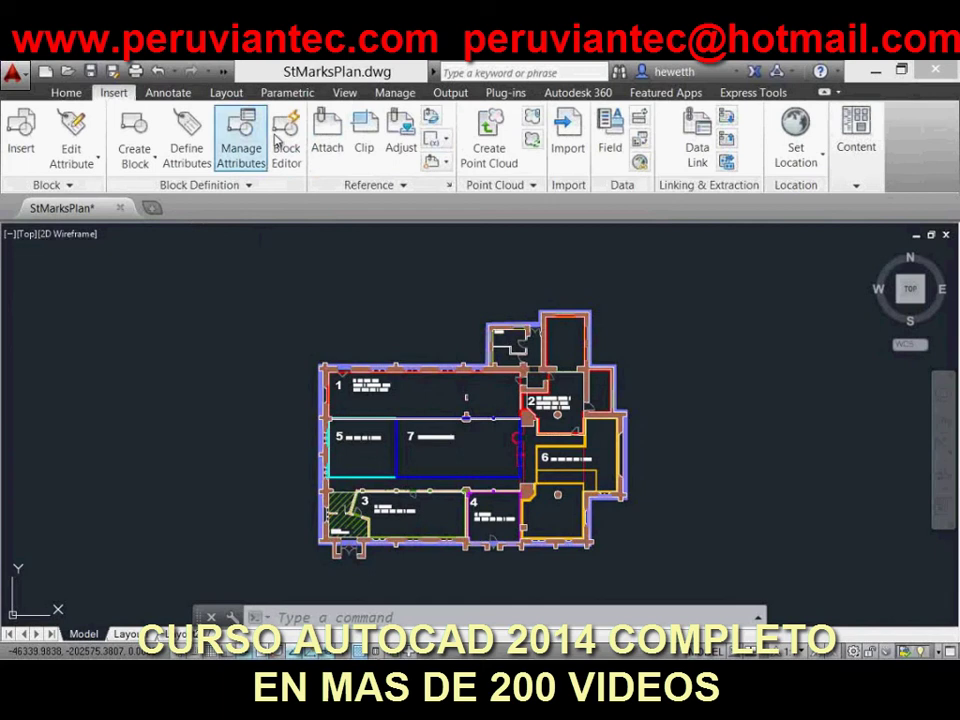
{"action": "left_click", "coordinate": [790, 170]}
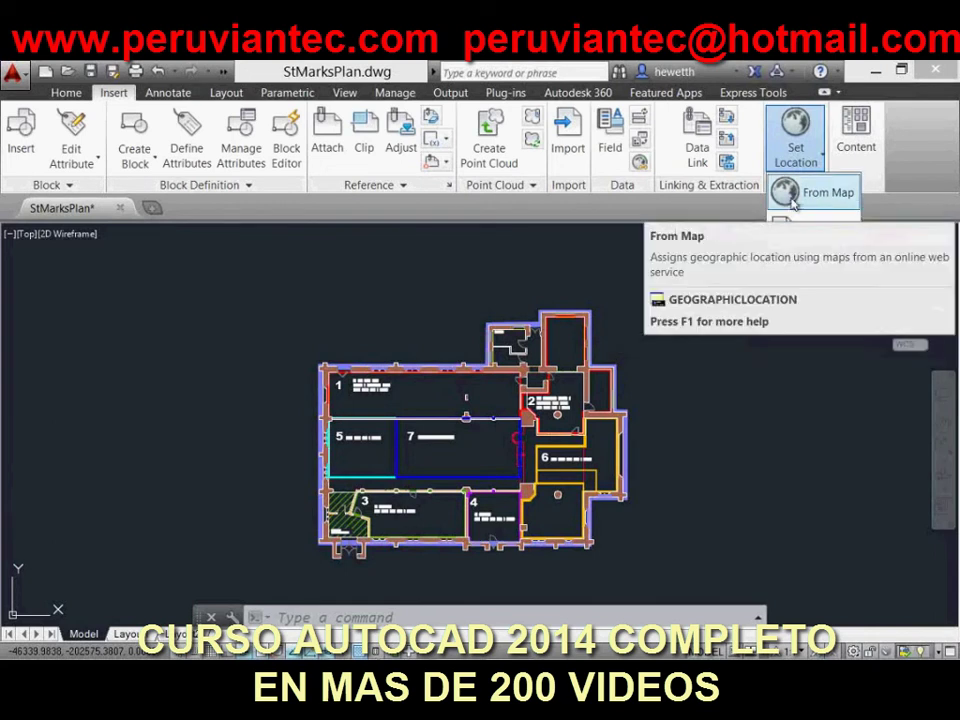
Choose Set Location From Map and accept using live map data.
{"action": "left_click", "coordinate": [791, 200]}
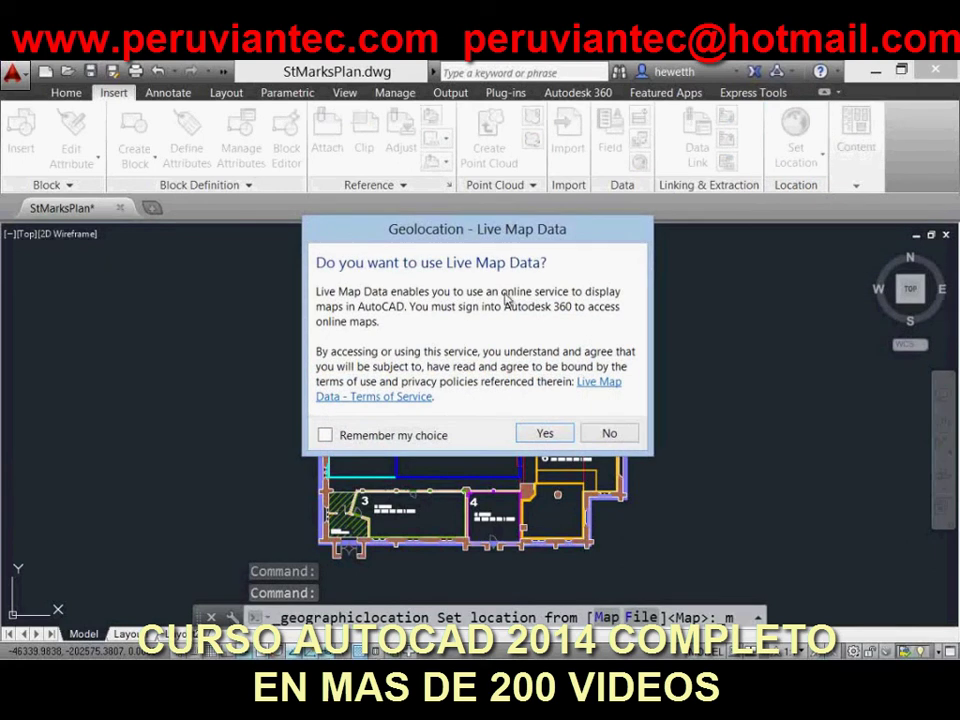
{"action": "left_click", "coordinate": [552, 436]}
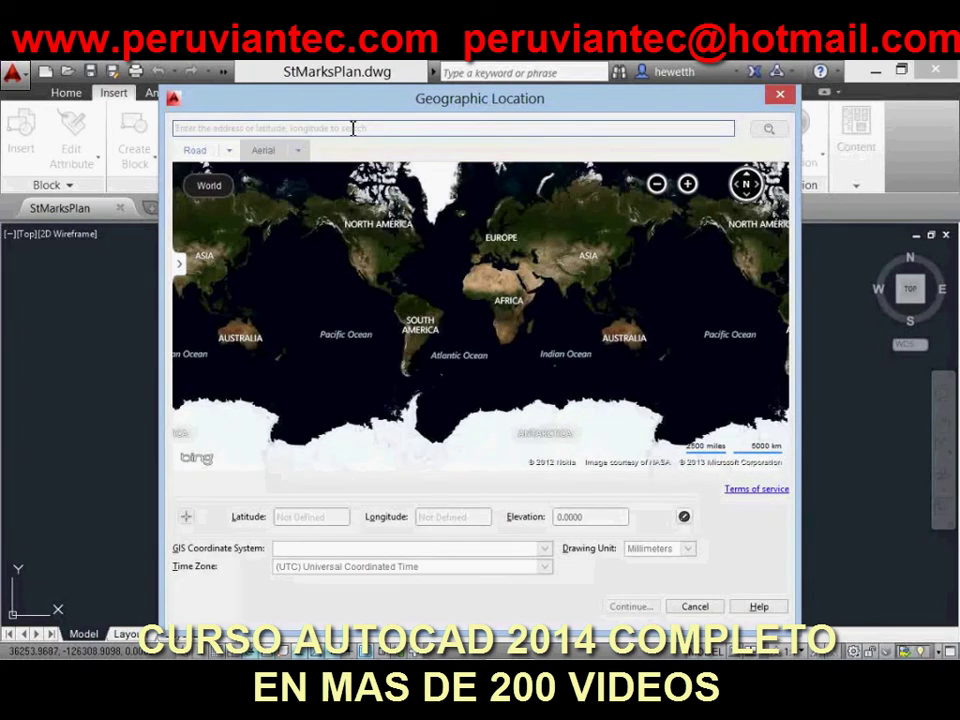
Search the map for 'Bradford, UK' and preview its results, including Bradford on Tone.
{"action": "type", "text": "Bra"}
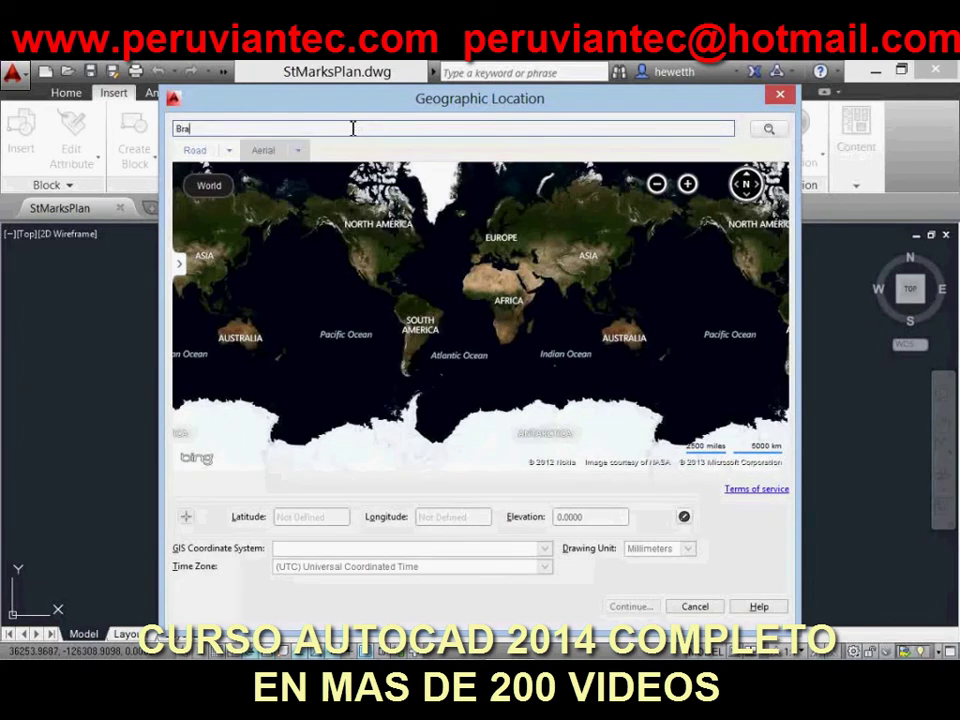
{"action": "type", "text": "dford, UK"}
{"action": "key", "text": "Return"}
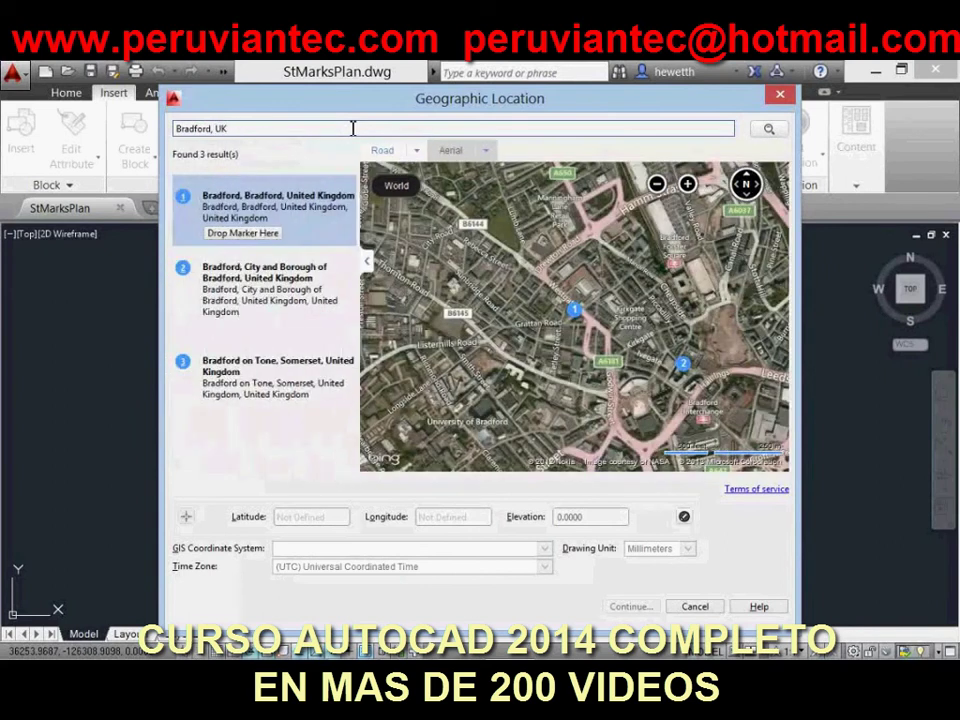
{"action": "left_click", "coordinate": [321, 255]}
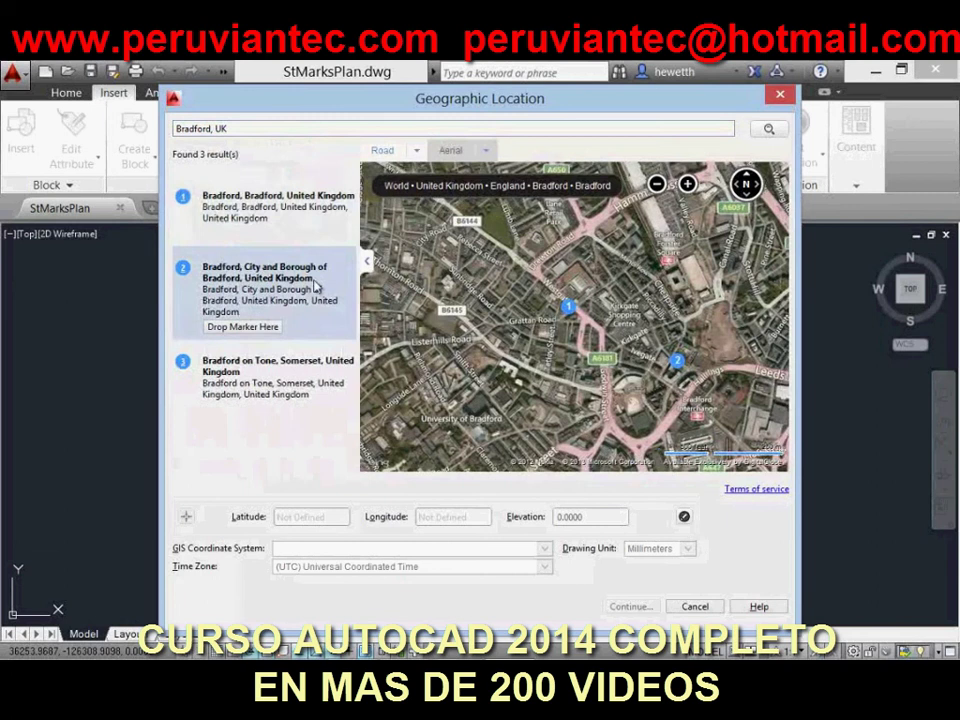
{"action": "left_click", "coordinate": [315, 368]}
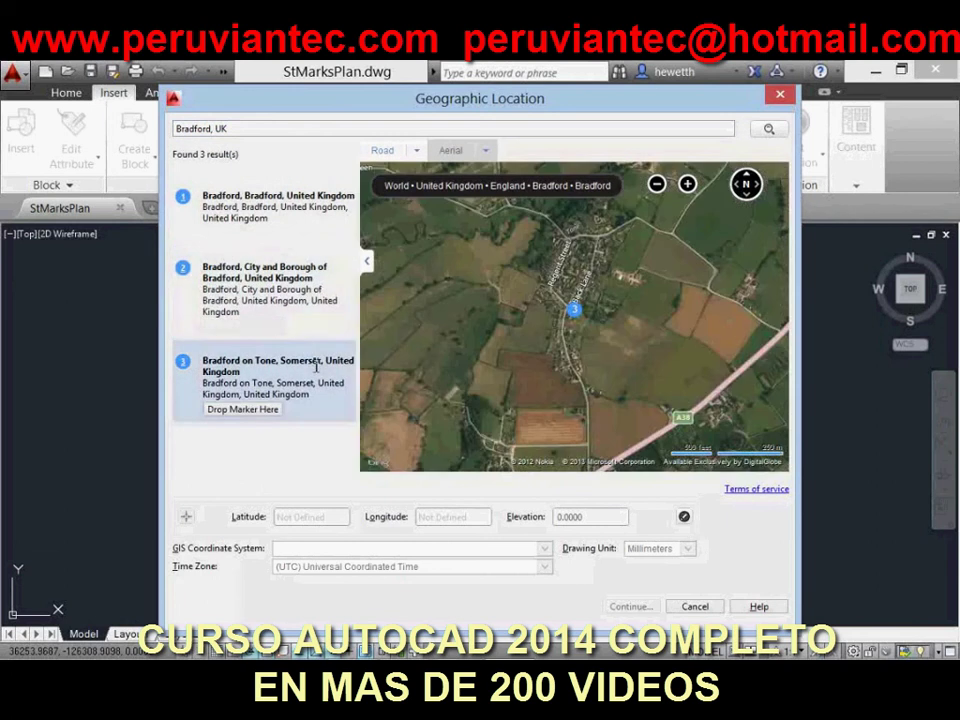
Search 'Low Moor, UK', drop a marker there and drag it near the pink road.
{"action": "double_click", "coordinate": [199, 132]}
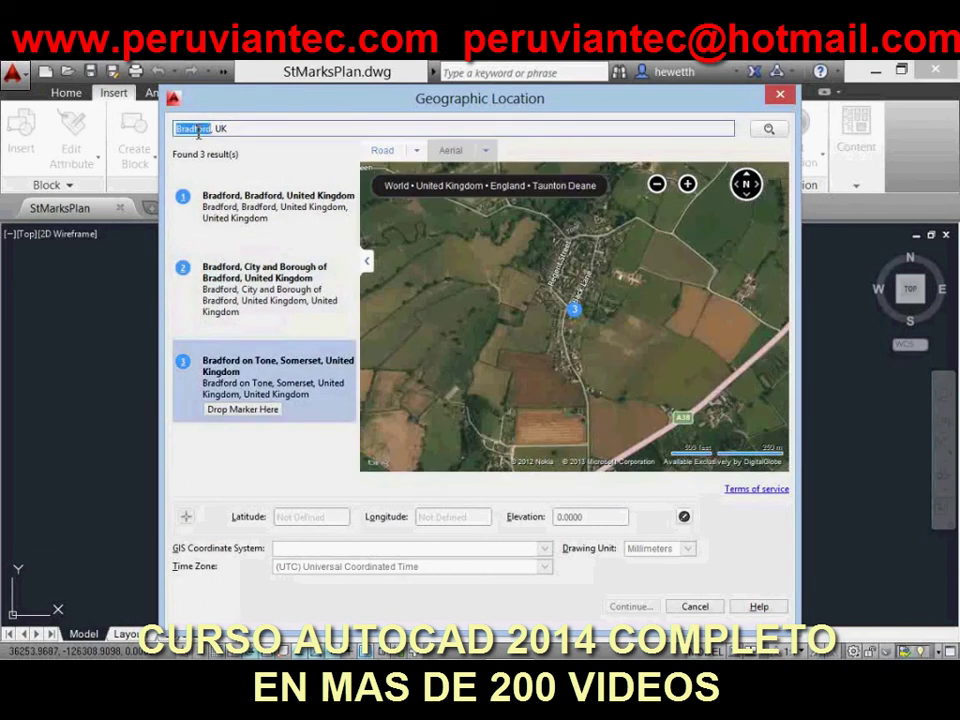
{"action": "type", "text": "Low Moor"}
{"action": "key", "text": "Return"}
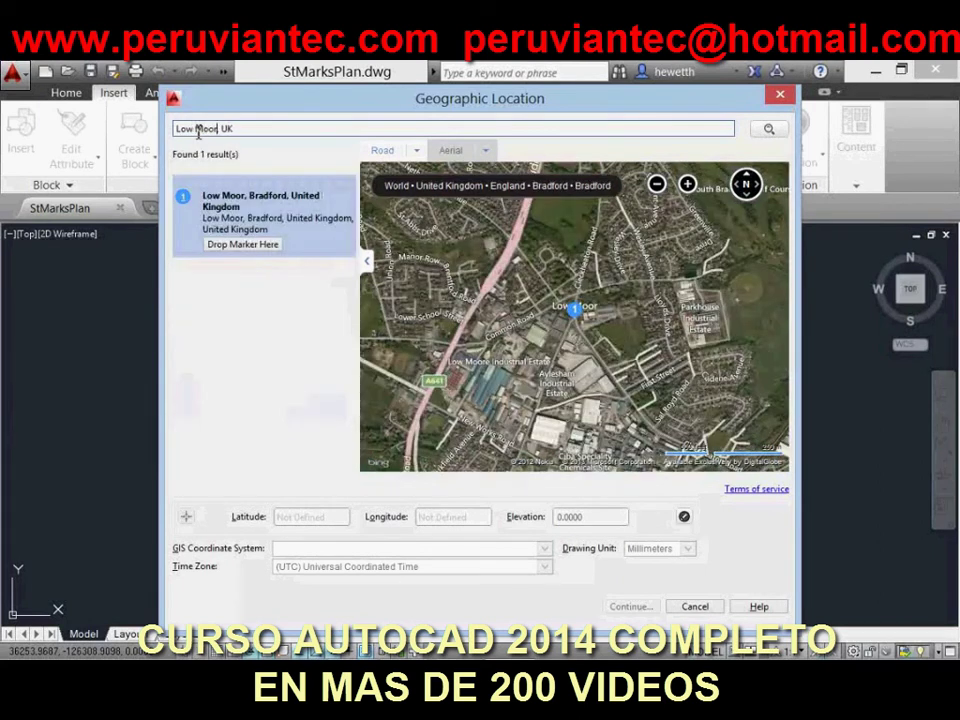
{"action": "left_click", "coordinate": [244, 246]}
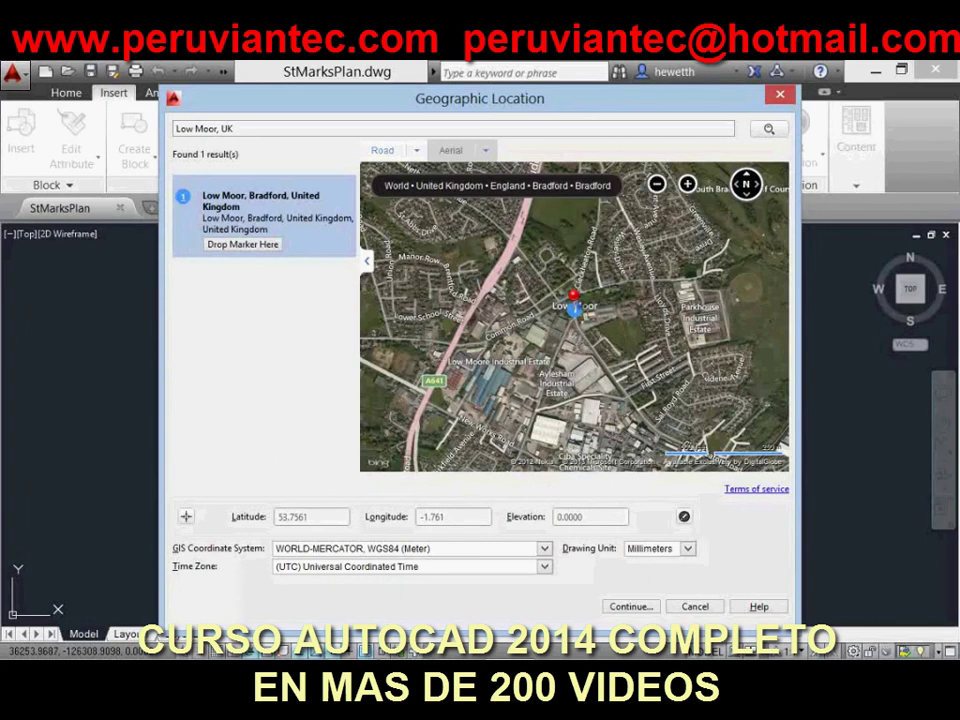
{"action": "mouse_move", "coordinate": [573, 297]}
{"action": "left_mouse_down"}
{"action": "mouse_move", "coordinate": [561, 315]}
{"action": "mouse_move", "coordinate": [435, 386]}
{"action": "mouse_move", "coordinate": [422, 428]}
{"action": "left_mouse_up"}
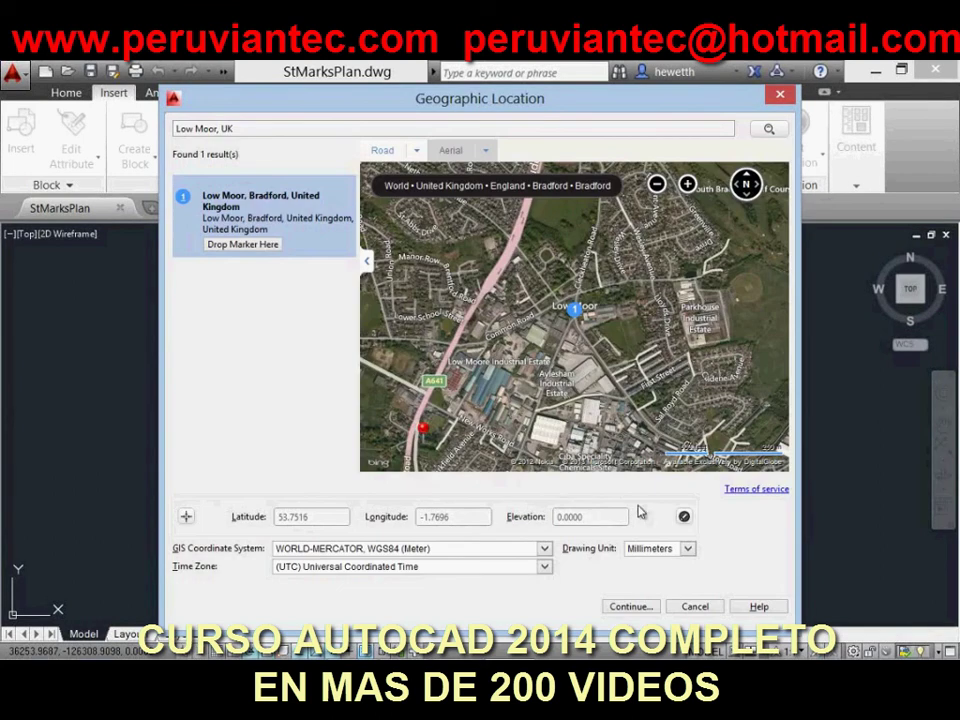
Make latitude and longitude editable and switch the map style to Automatic.
{"action": "left_click", "coordinate": [684, 517]}
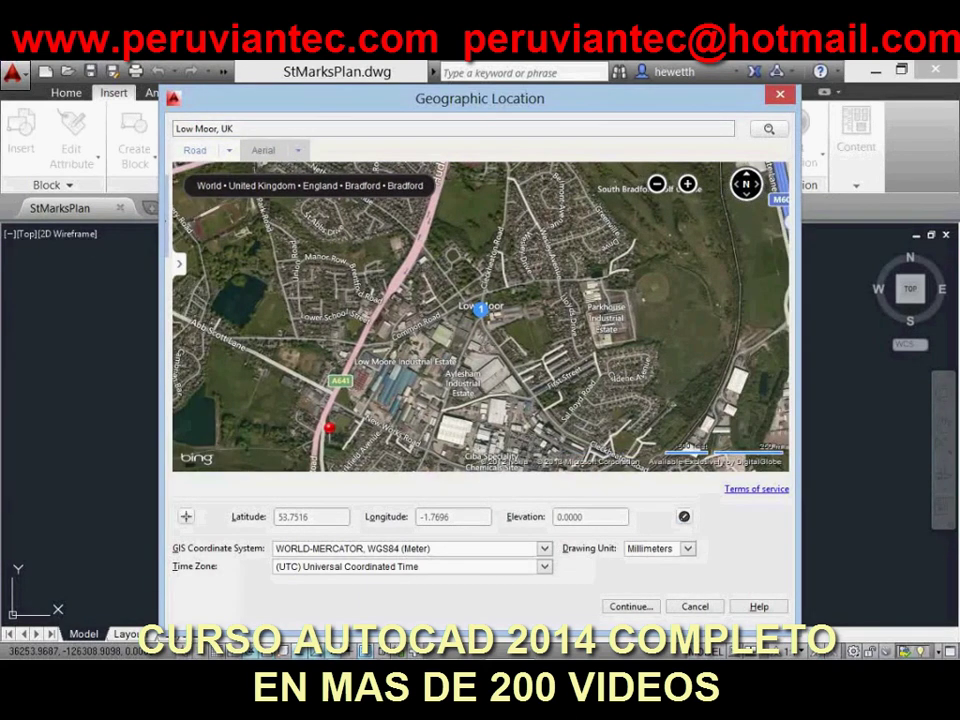
{"action": "left_click", "coordinate": [228, 152]}
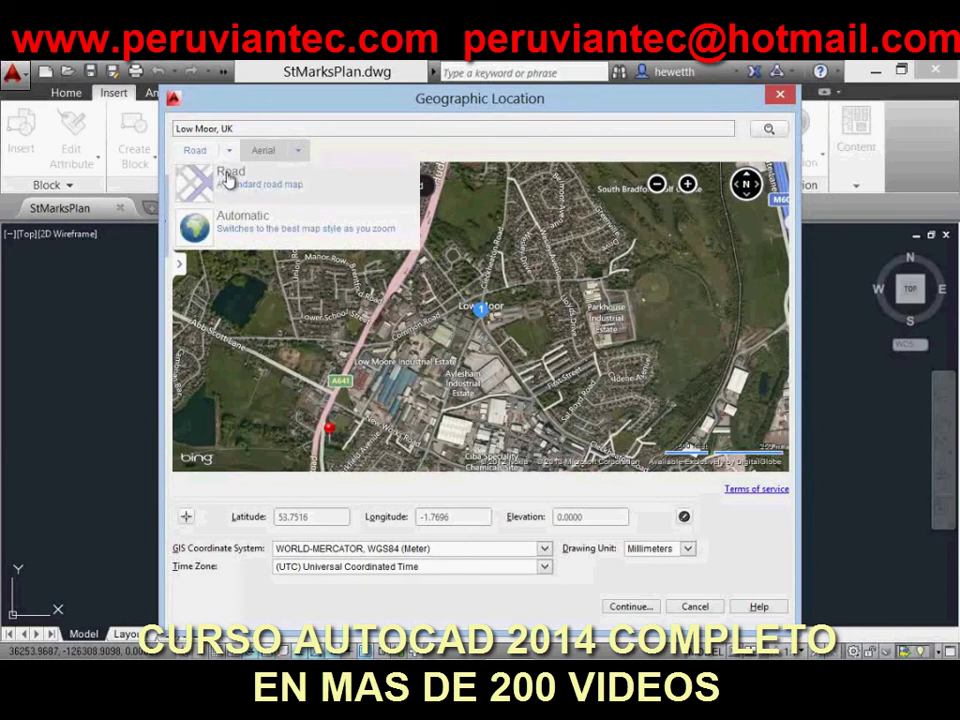
{"action": "left_click", "coordinate": [230, 176]}
{"action": "left_click", "coordinate": [228, 150]}
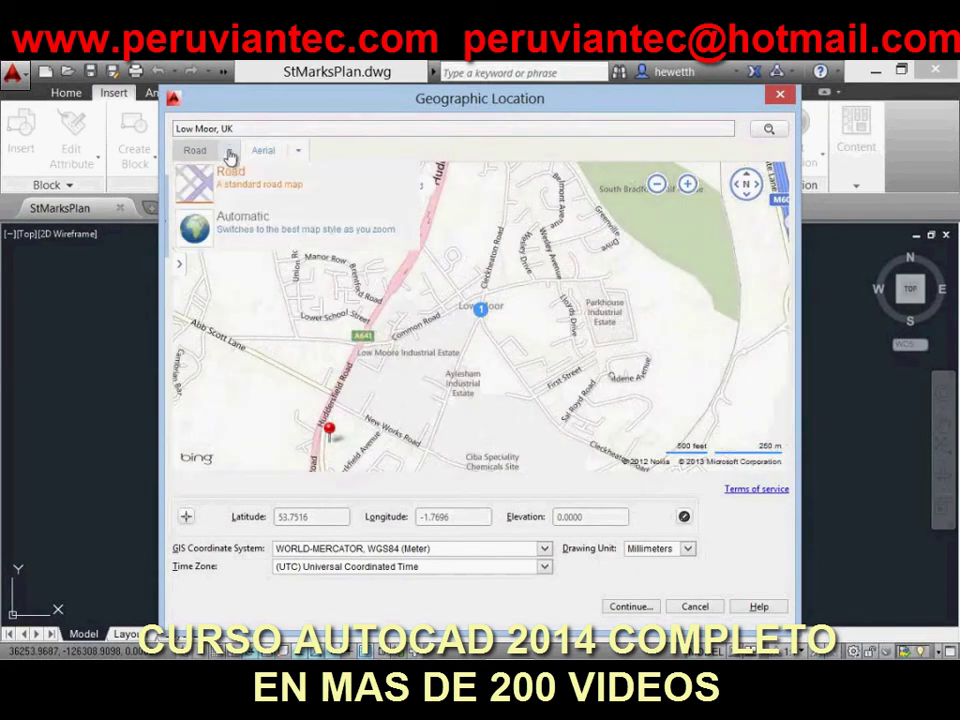
{"action": "left_click", "coordinate": [200, 222]}
Zoom in and drag the pin to the church's west corner (53.7514, -1.7697).
{"action": "scroll", "coordinate": [303, 433], "scroll_direction": "up", "scroll_amount": 2}
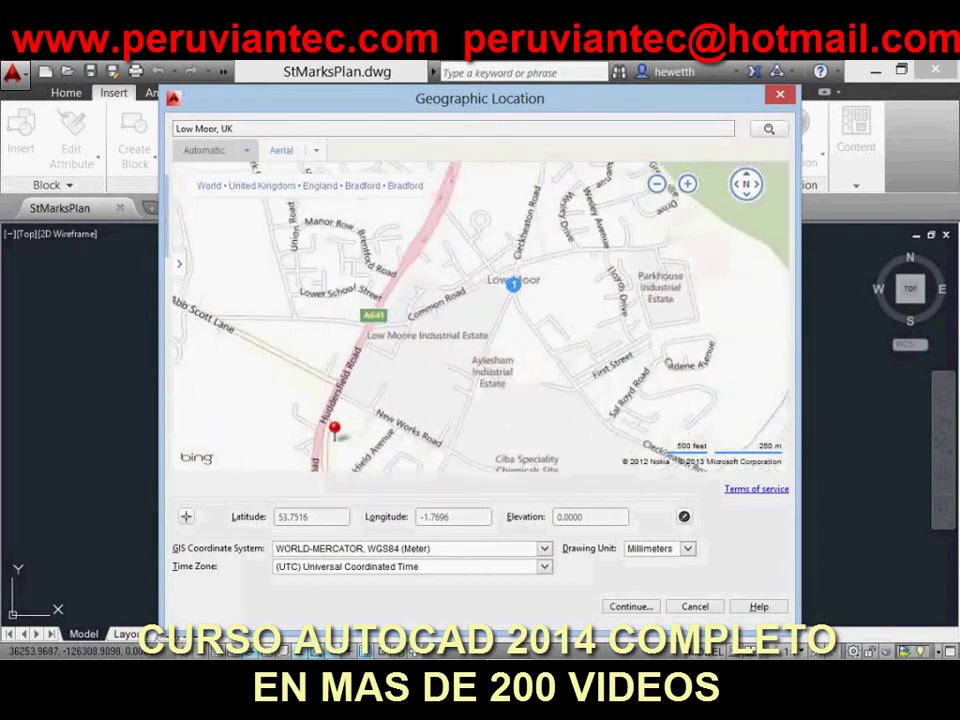
{"action": "scroll", "coordinate": [352, 435], "scroll_direction": "up", "scroll_amount": 5}
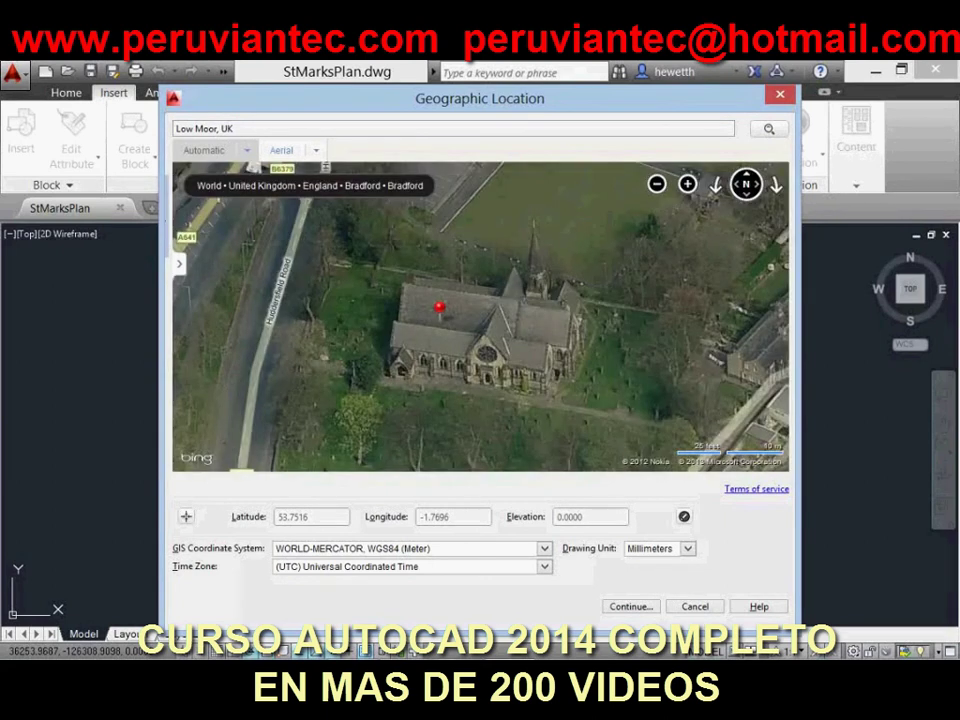
{"action": "left_click_drag", "start_coordinate": [438, 309], "coordinate": [393, 353]}
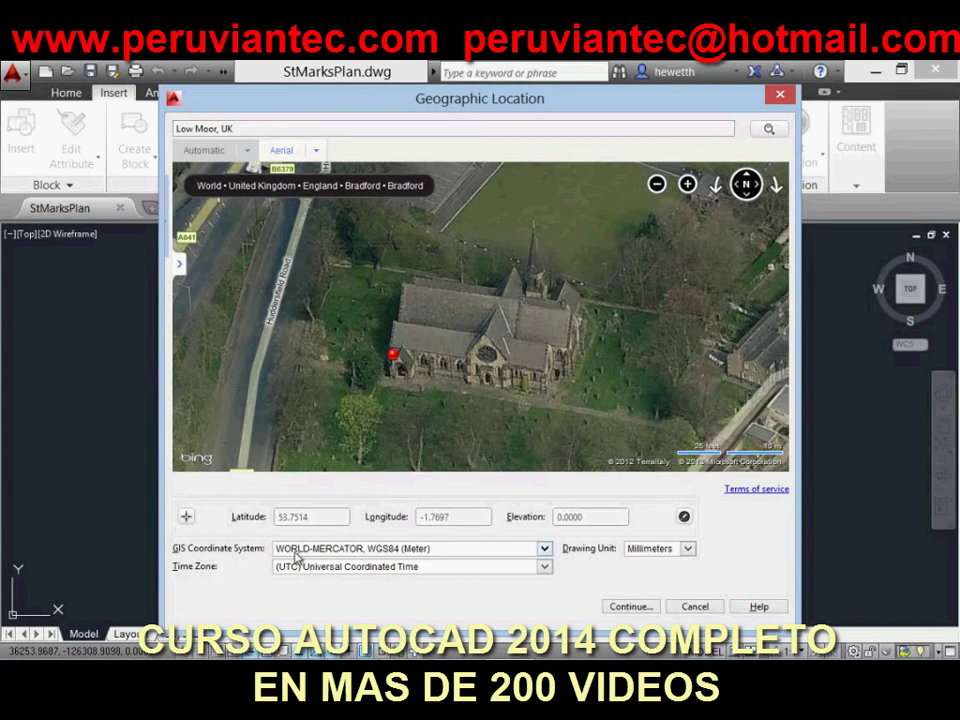
Set the coordinate system to BritishNatGrid, OSGB-MOD (Meter) and keep Millimeters as drawing units.
{"action": "left_click", "coordinate": [386, 552]}
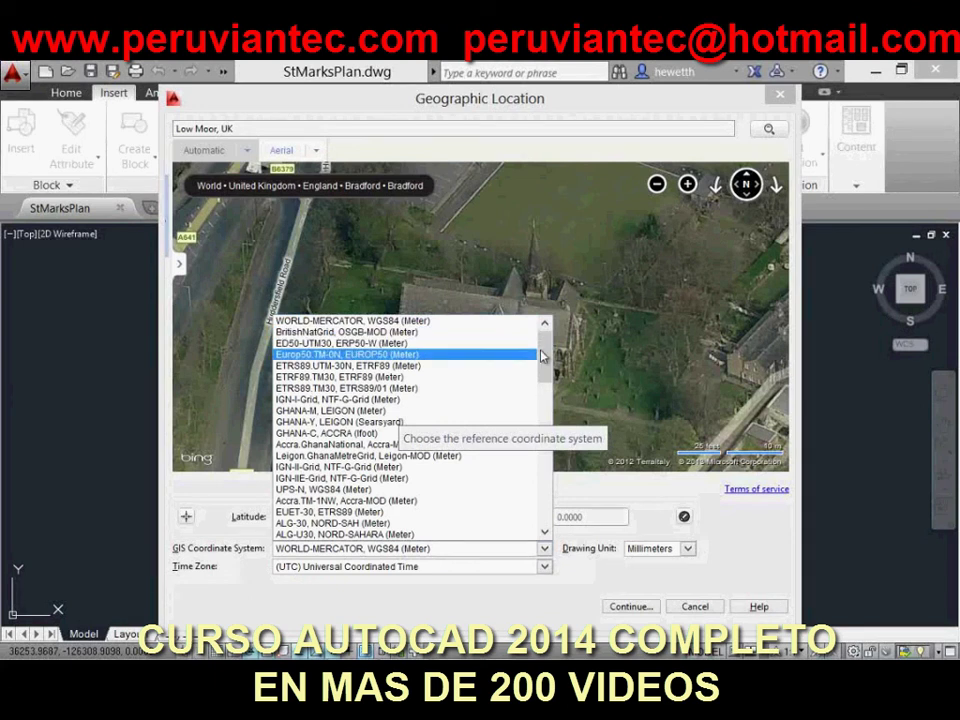
{"action": "mouse_move", "coordinate": [545, 358]}
{"action": "left_mouse_down"}
{"action": "mouse_move", "coordinate": [541, 514]}
{"action": "mouse_move", "coordinate": [542, 342]}
{"action": "left_mouse_up"}
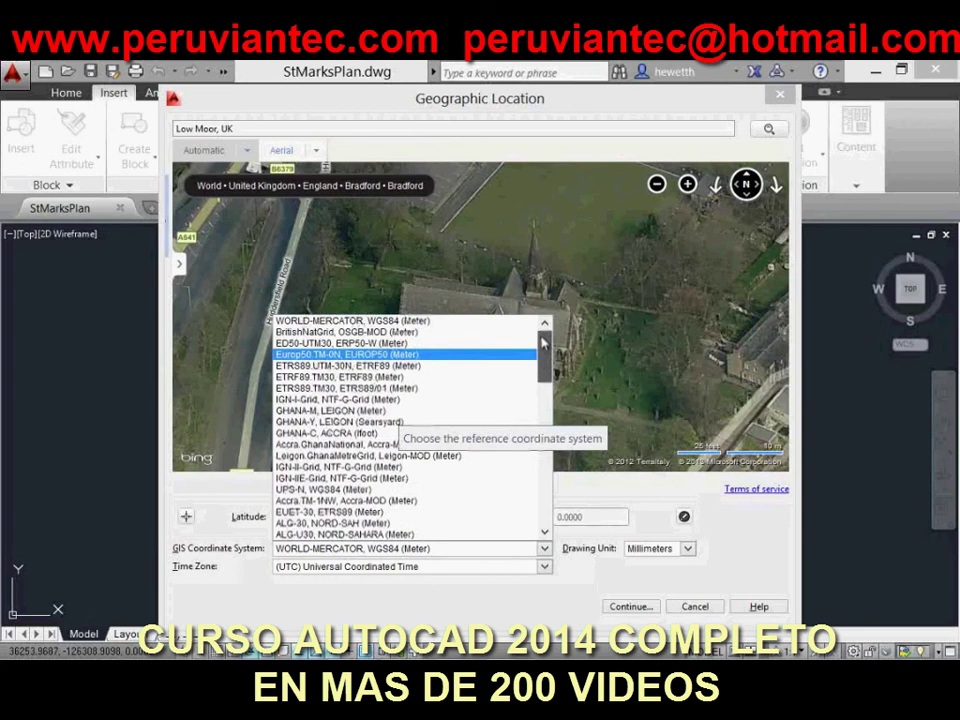
{"action": "left_click", "coordinate": [440, 333]}
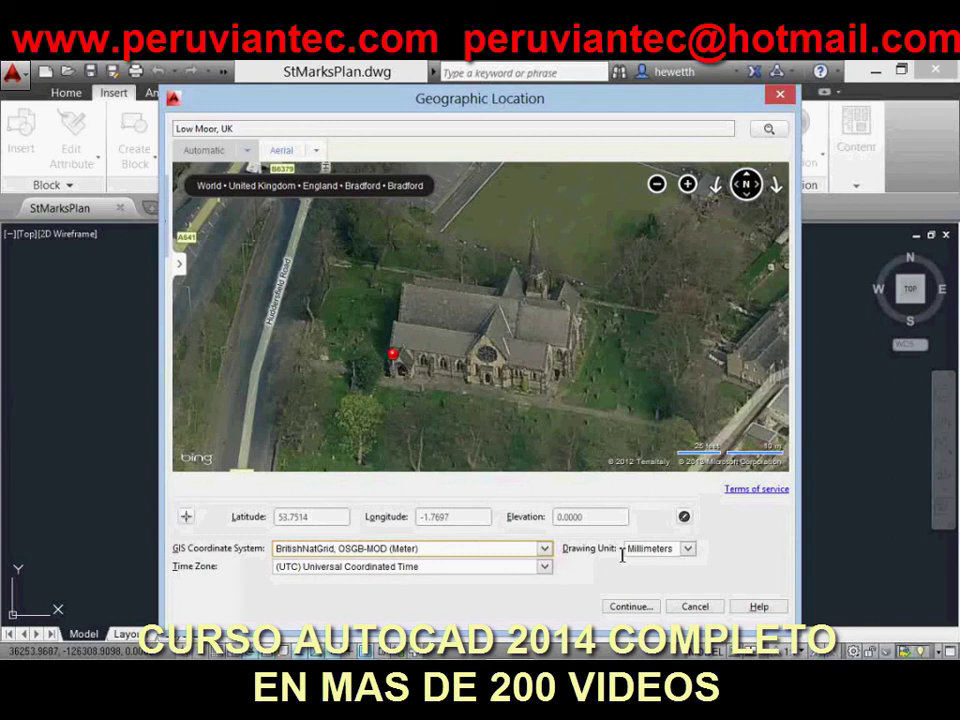
{"action": "left_click", "coordinate": [686, 550]}
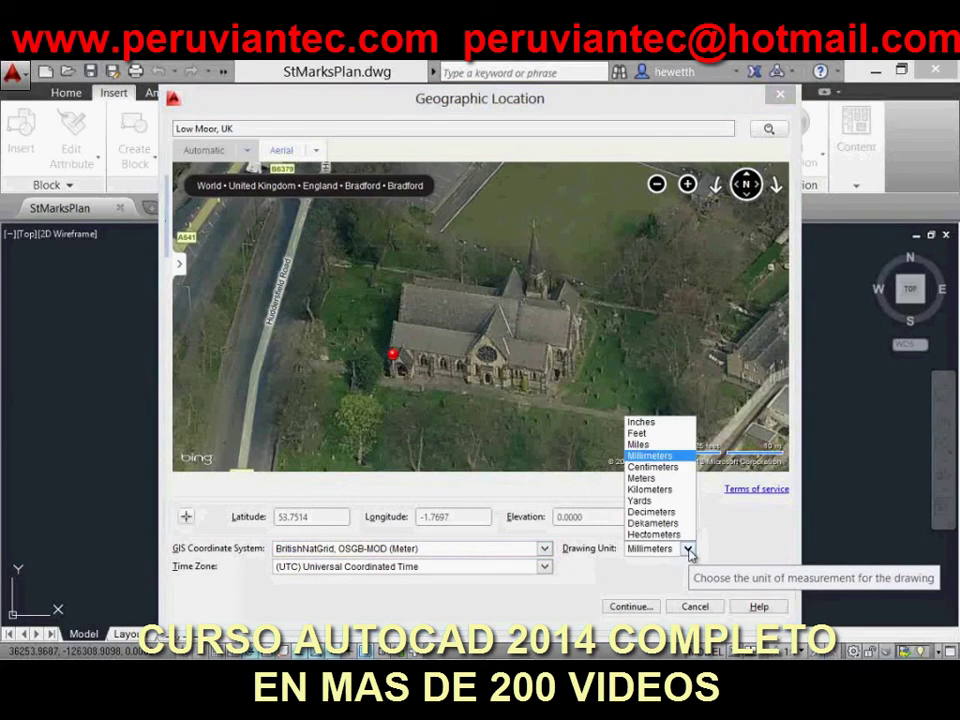
{"action": "left_click", "coordinate": [688, 550]}
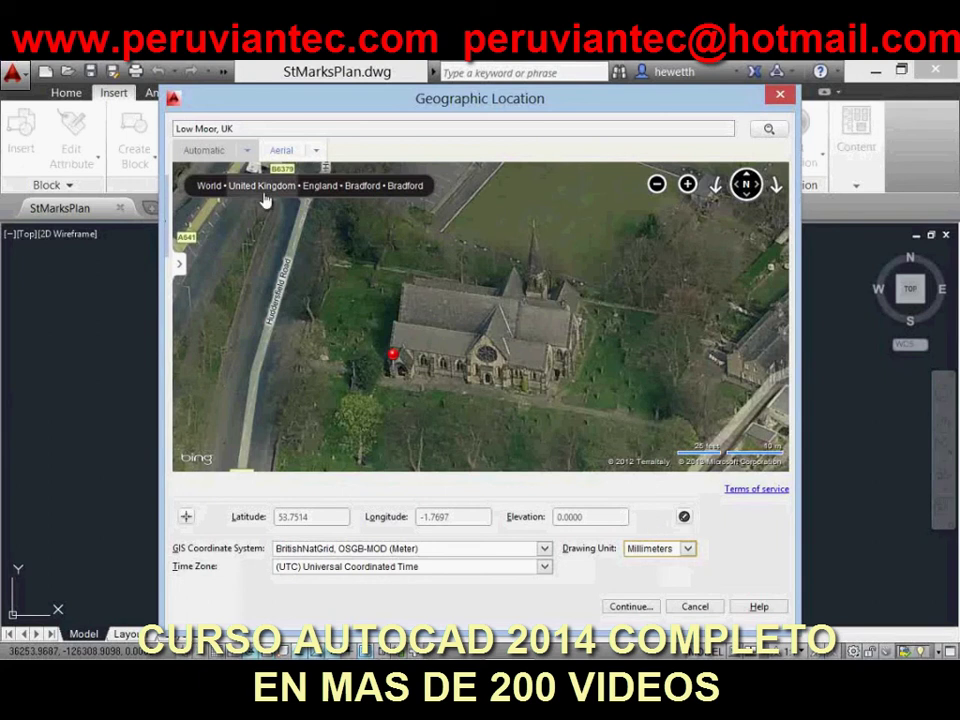
Switch the map to Road, accept the coordinates, reselect BritishNatGrid, OSGB-MOD, and continue.
{"action": "left_click", "coordinate": [246, 150]}
{"action": "left_click", "coordinate": [232, 174]}
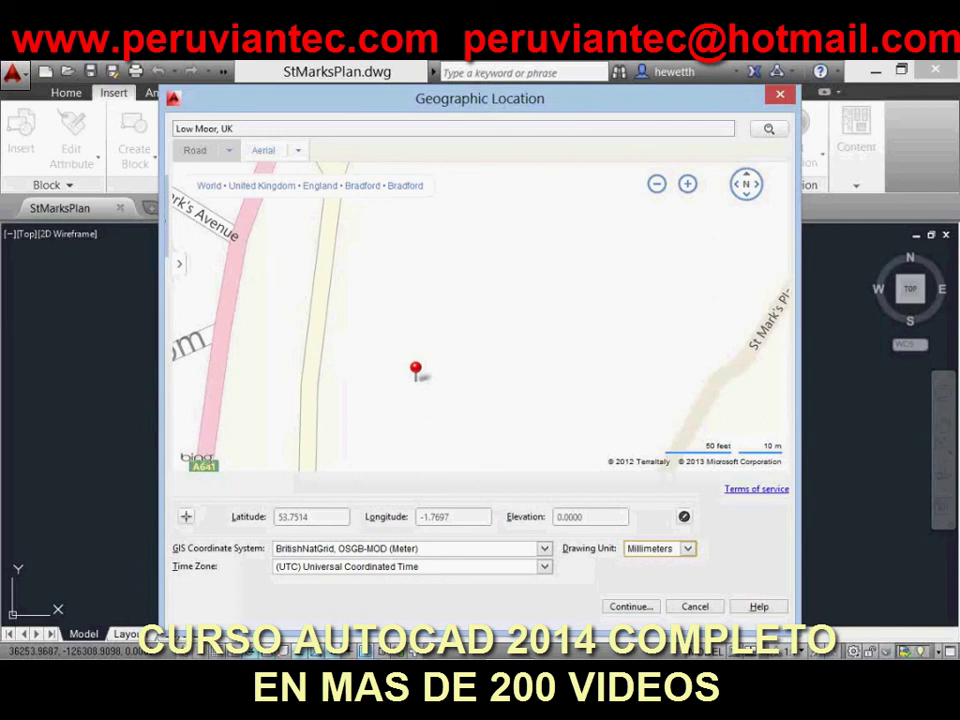
{"action": "scroll", "coordinate": [457, 351], "scroll_direction": "down", "scroll_amount": 2}
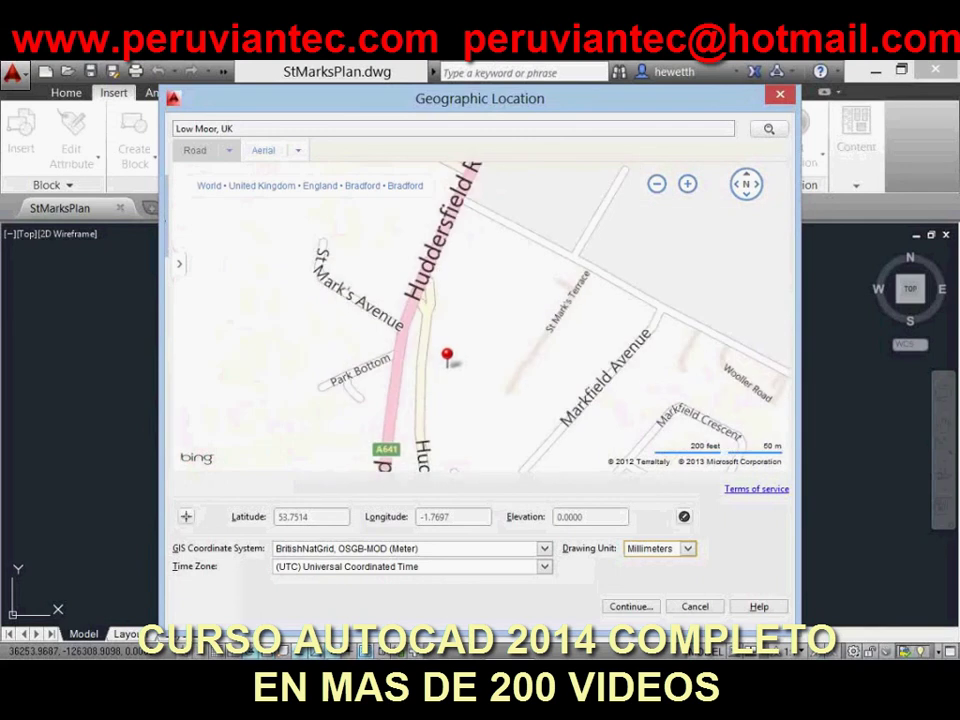
{"action": "left_click", "coordinate": [683, 519]}
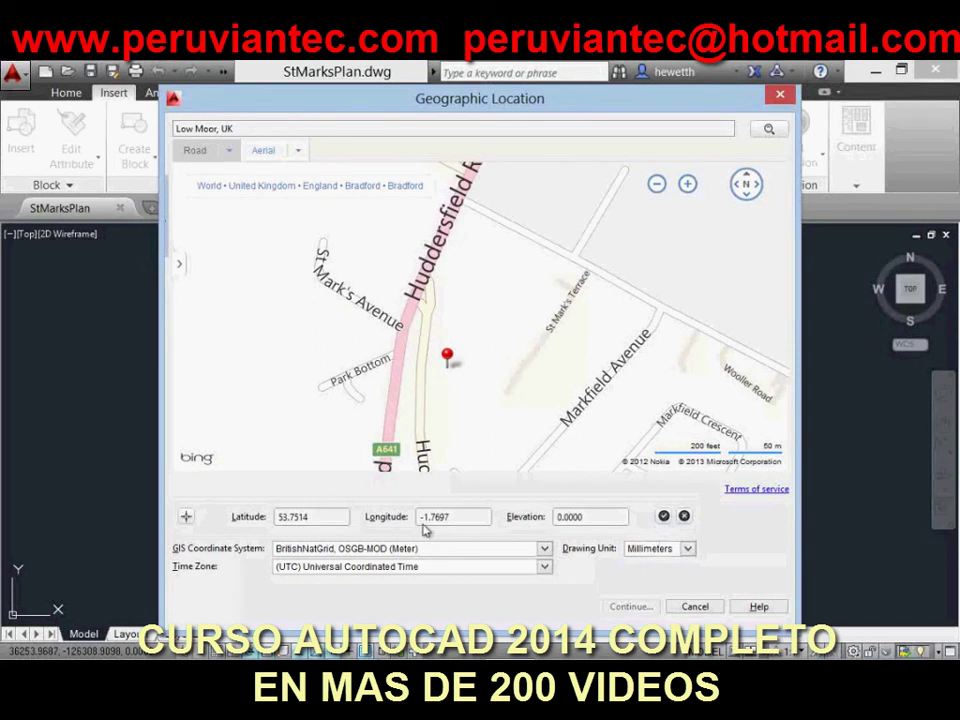
{"action": "left_click", "coordinate": [663, 517]}
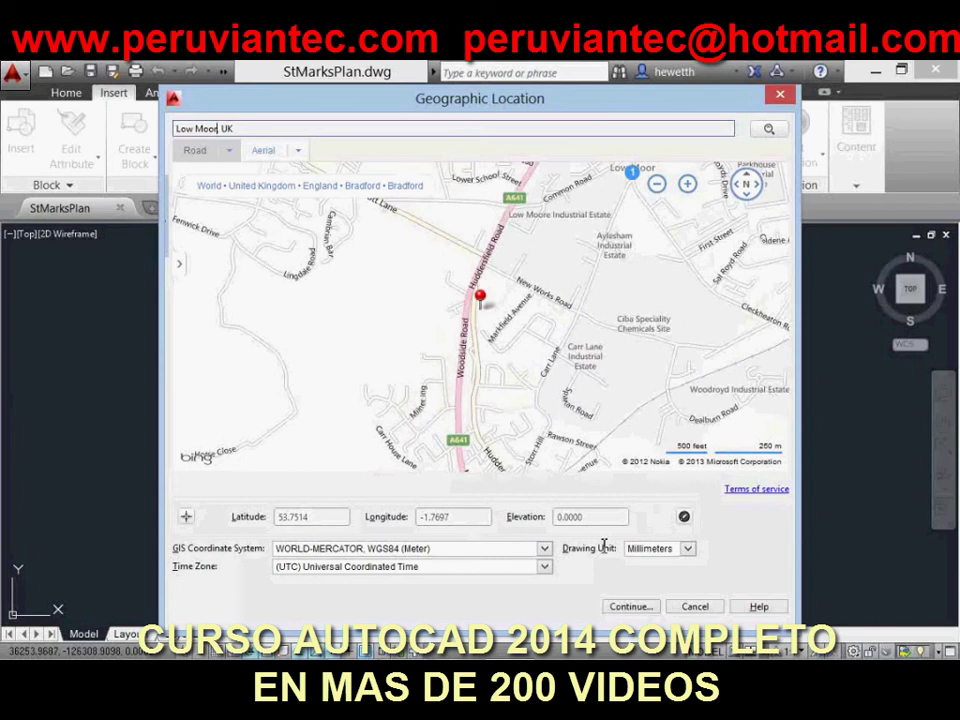
{"action": "left_click", "coordinate": [544, 548]}
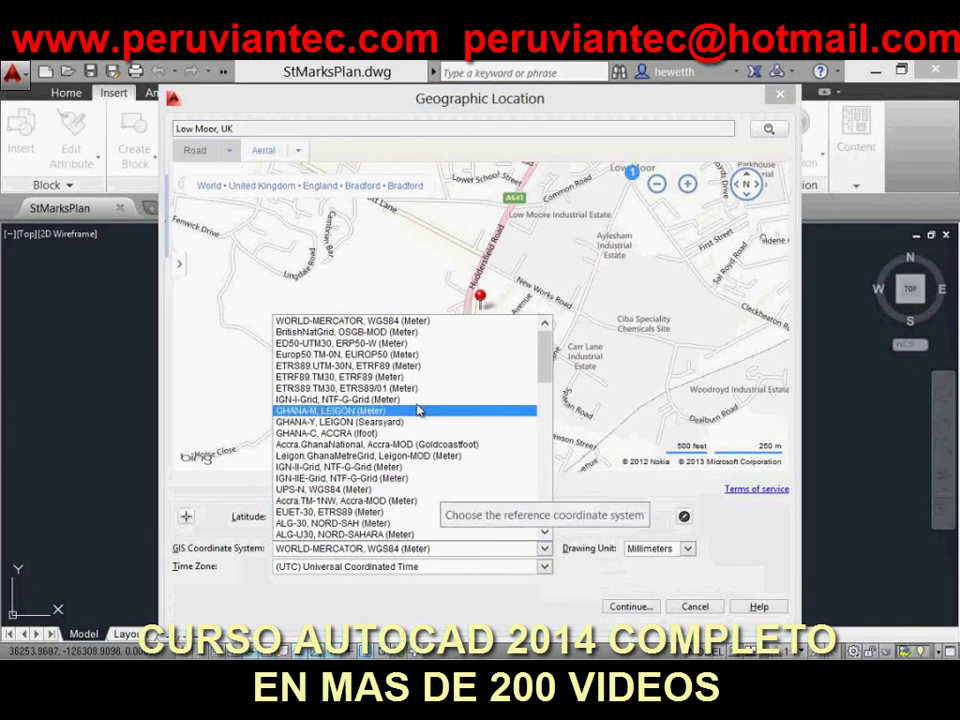
{"action": "left_click", "coordinate": [410, 340]}
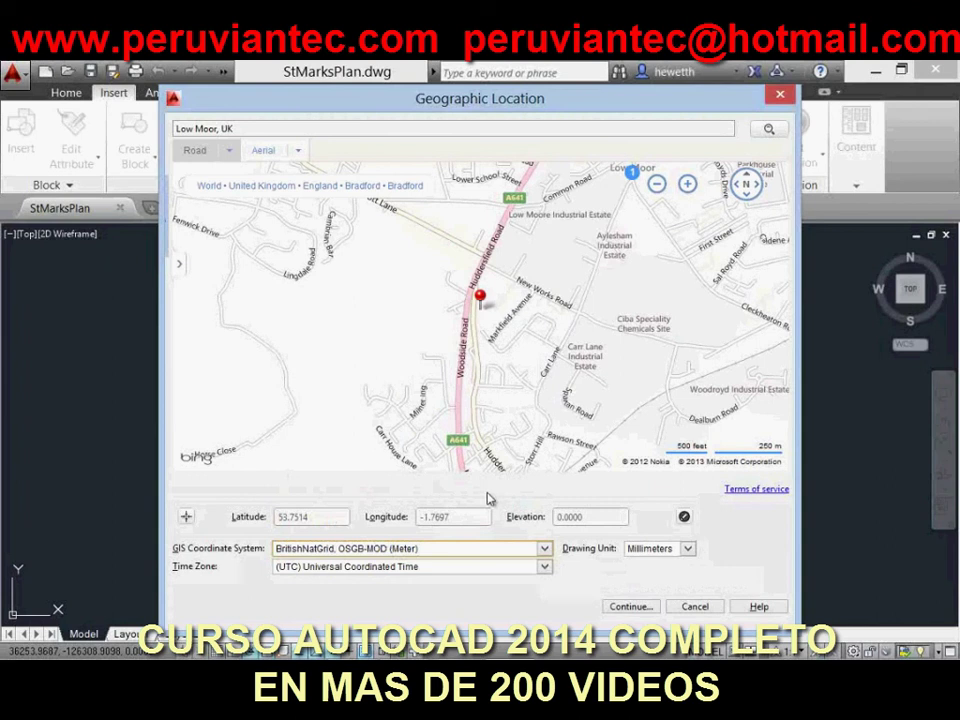
{"action": "left_click", "coordinate": [630, 607]}
Pick the location point on the floor plan, then the north direction.
{"action": "scroll", "coordinate": [480, 430], "scroll_direction": "down", "scroll_amount": 1}
{"action": "scroll", "coordinate": [470, 428], "scroll_direction": "up", "scroll_amount": 1}
{"action": "left_click", "coordinate": [354, 450]}
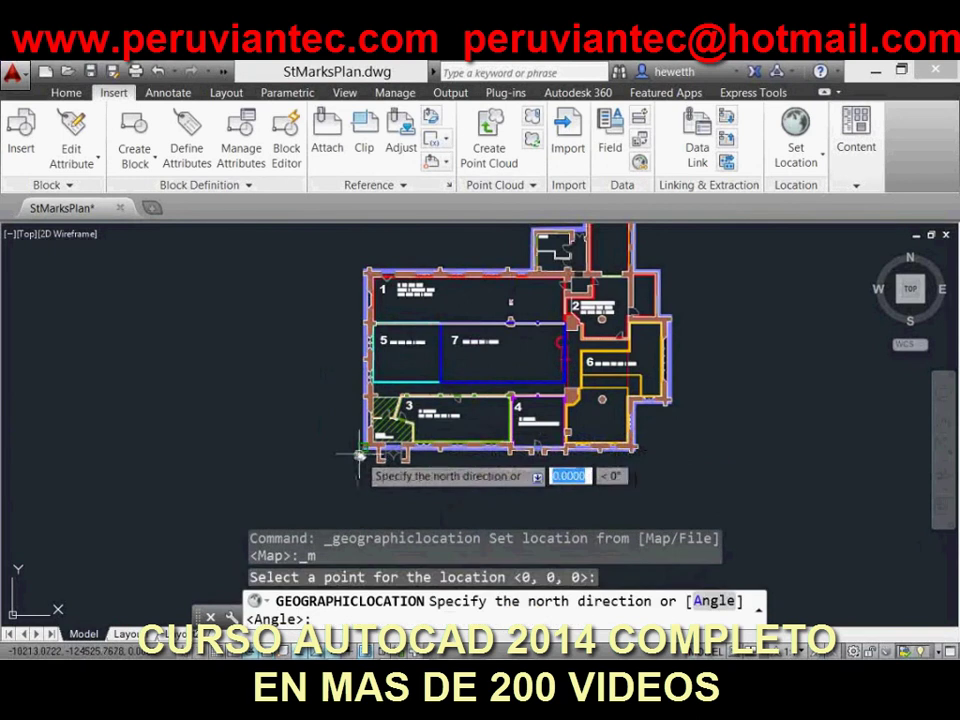
{"action": "left_click", "coordinate": [363, 238]}
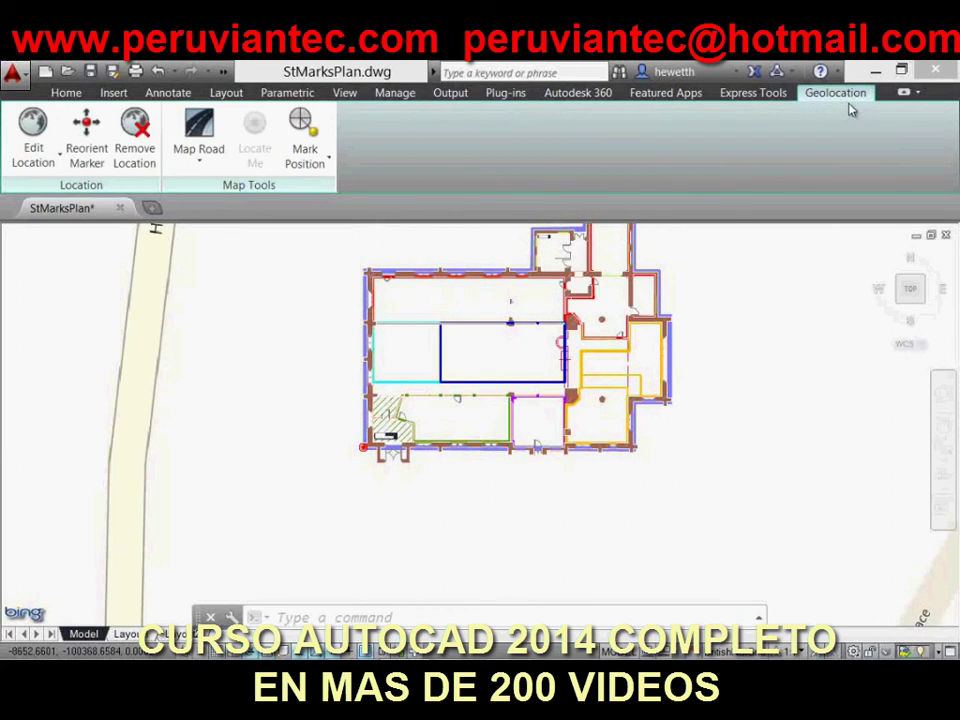
Reorient the marker to the building's lower-left corner and pick a new north direction.
{"action": "left_click", "coordinate": [60, 162]}
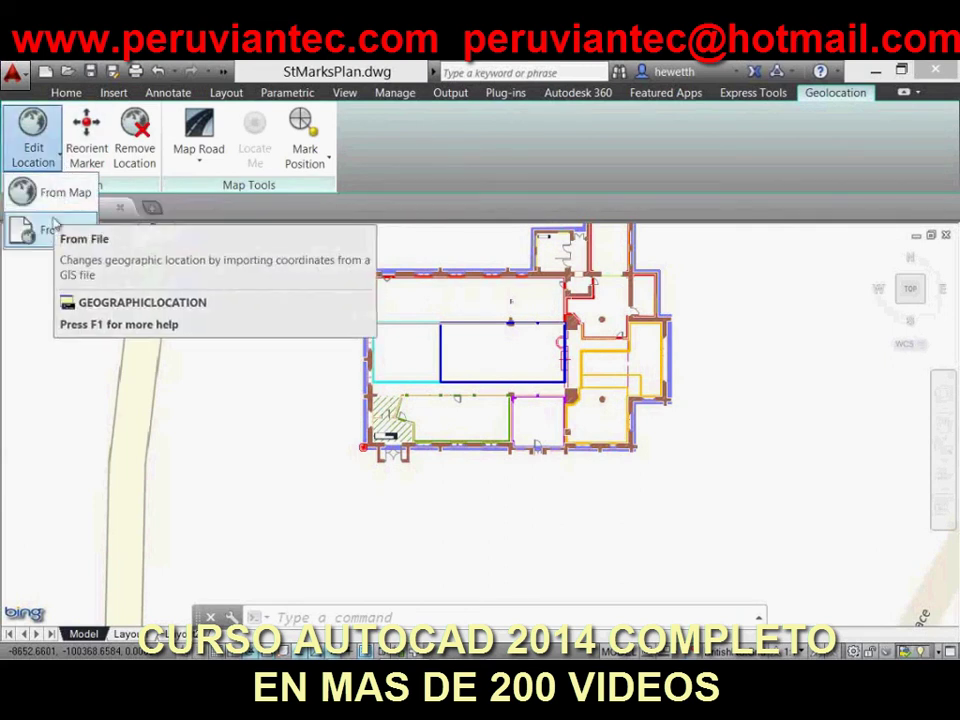
{"action": "left_click", "coordinate": [88, 150]}
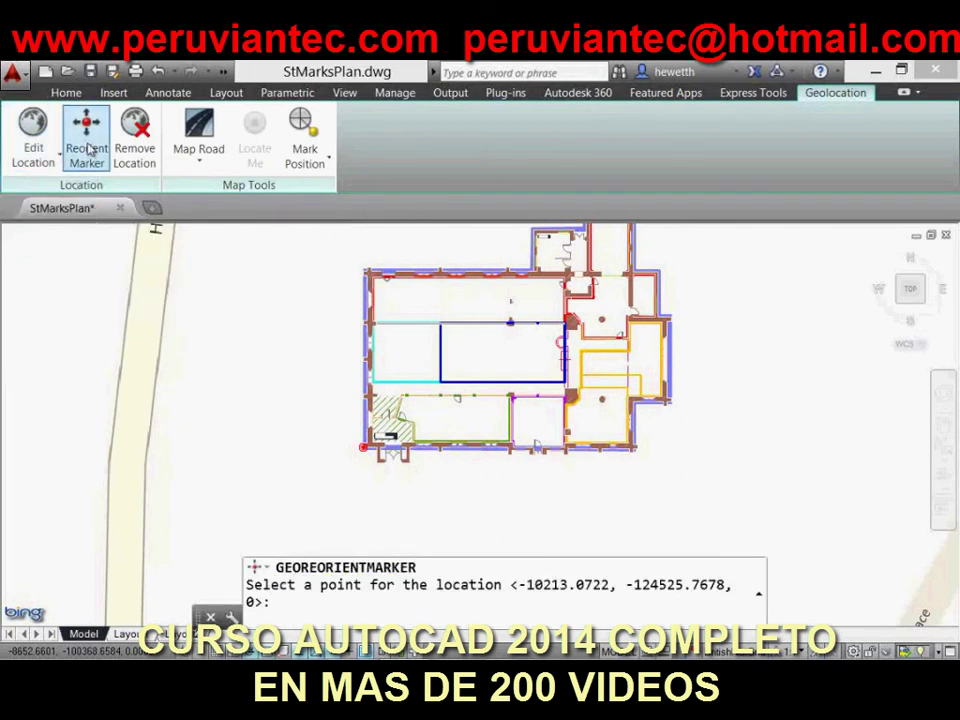
{"action": "left_click", "coordinate": [363, 447]}
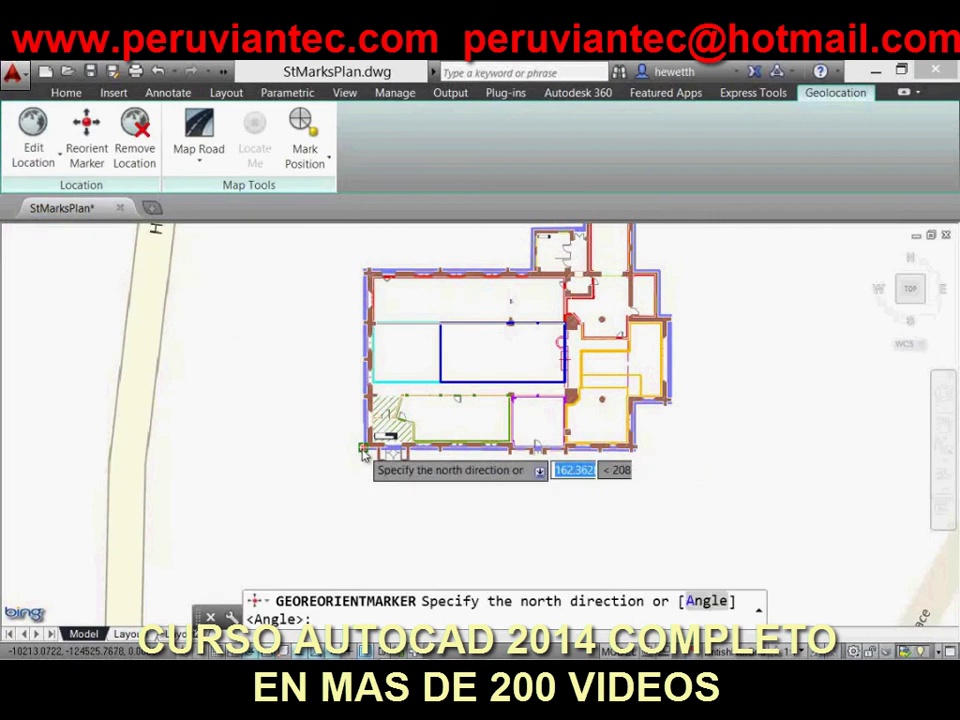
{"action": "left_click", "coordinate": [338, 256]}
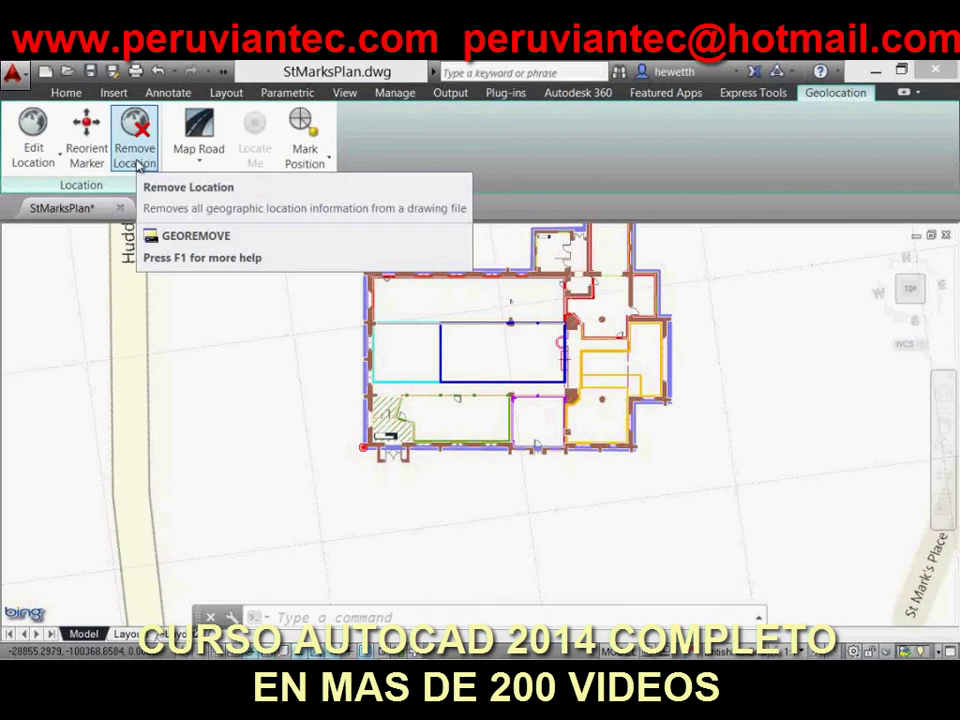
{"action": "left_click", "coordinate": [200, 163]}
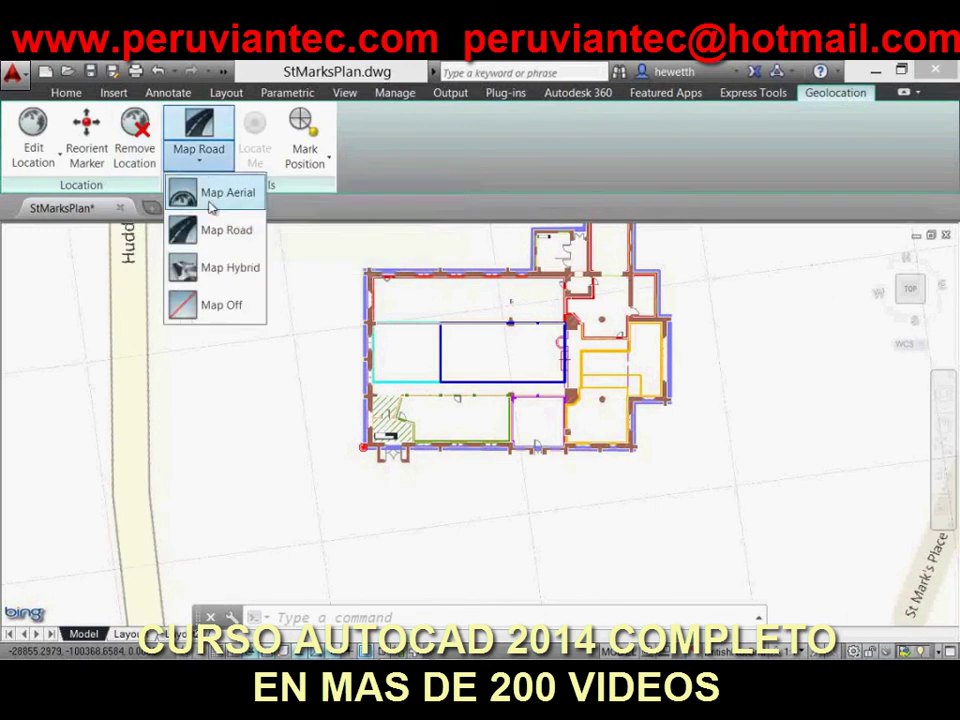
{"action": "left_click", "coordinate": [210, 200]}
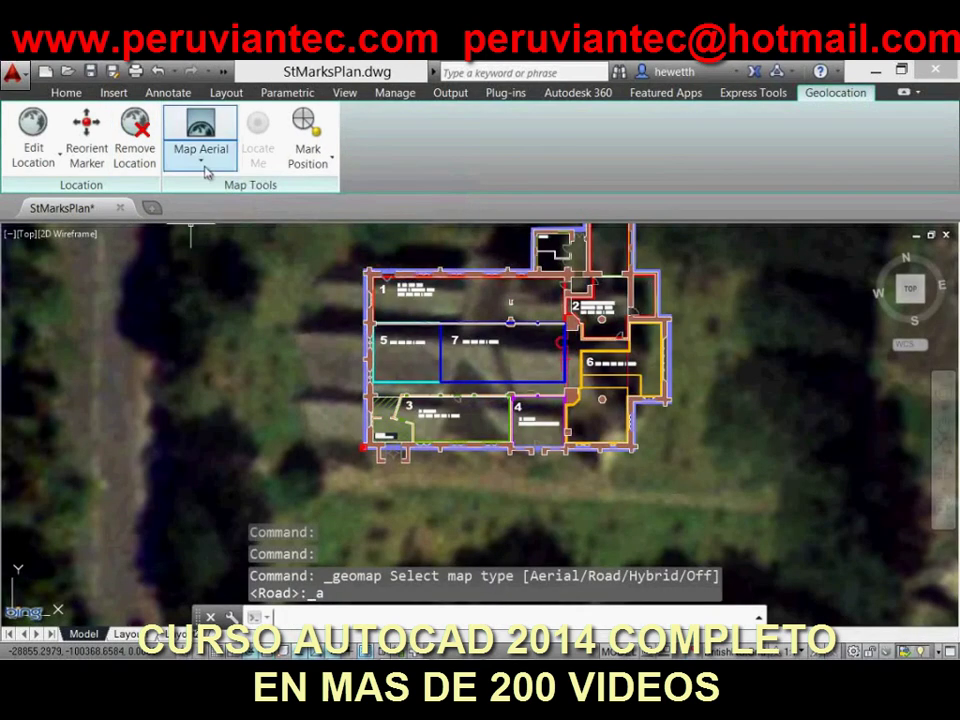
{"action": "left_click", "coordinate": [206, 170]}
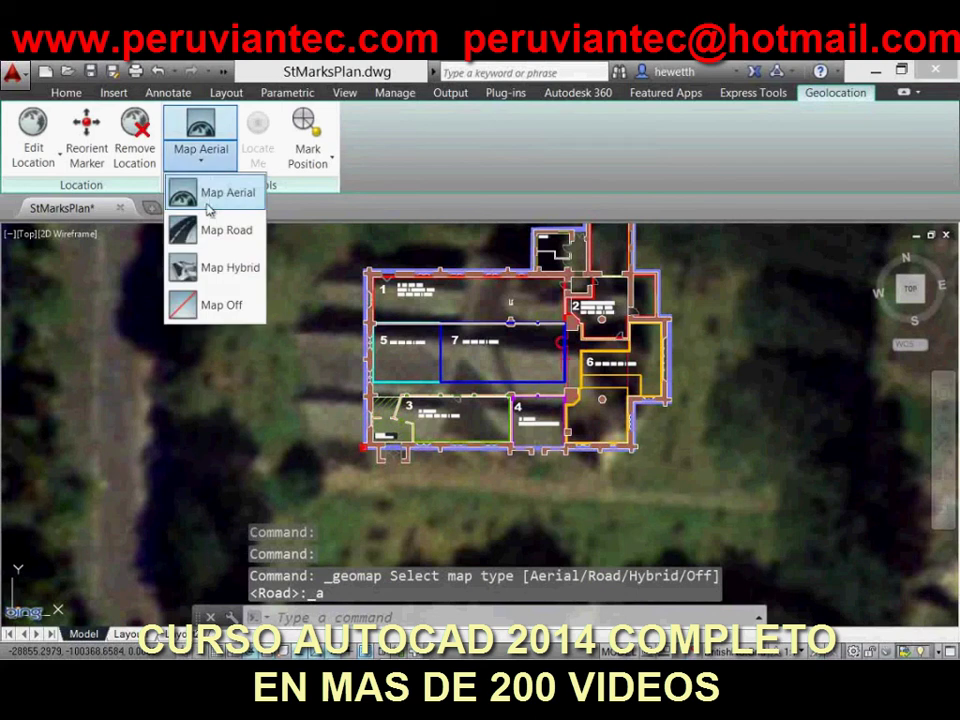
{"action": "left_click", "coordinate": [217, 267]}
{"action": "scroll", "coordinate": [281, 326], "scroll_direction": "down", "scroll_amount": 3}
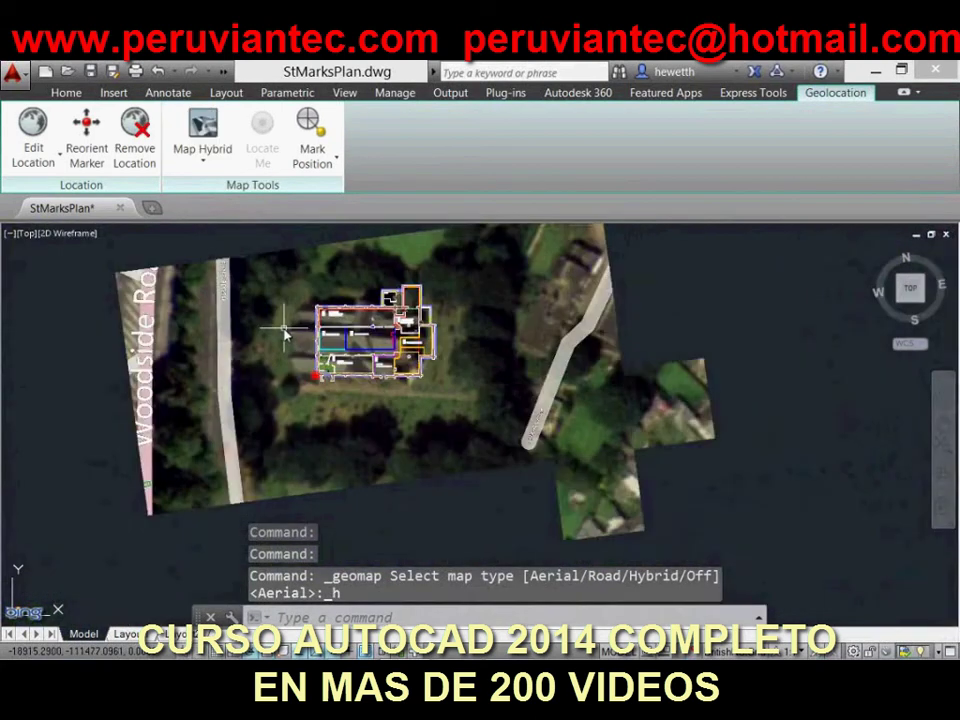
{"action": "left_click", "coordinate": [212, 172]}
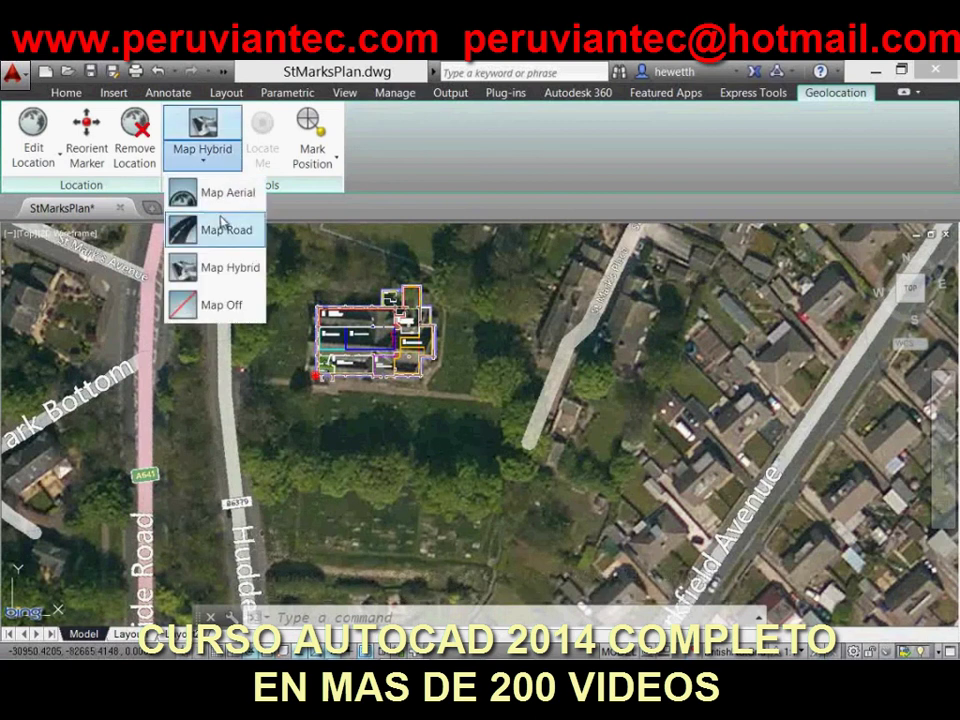
{"action": "left_click", "coordinate": [218, 304]}
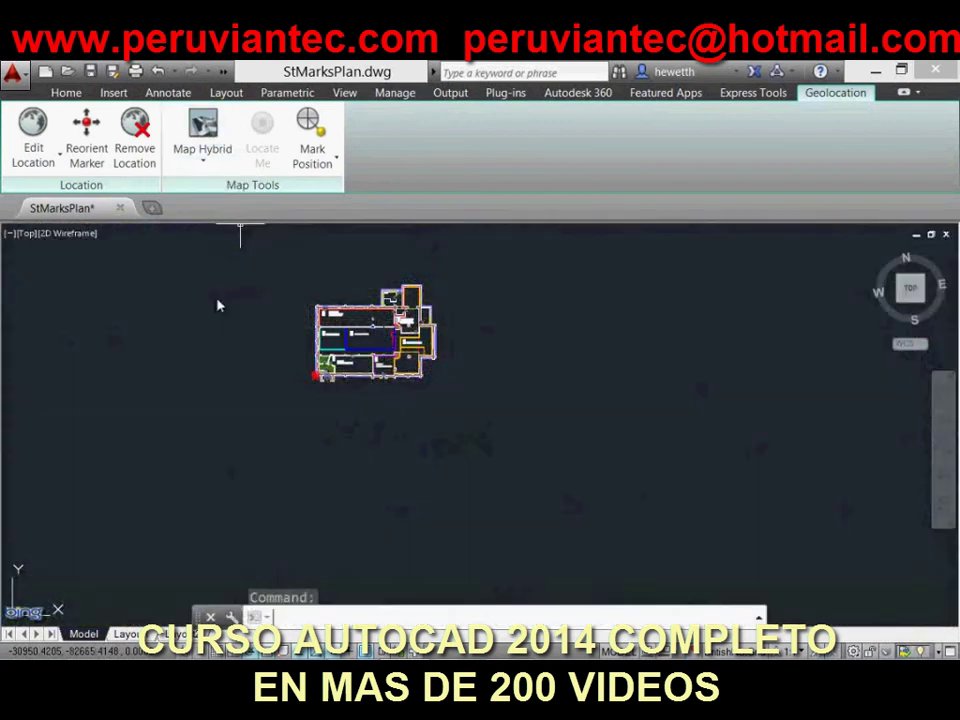
{"action": "left_click", "coordinate": [196, 166]}
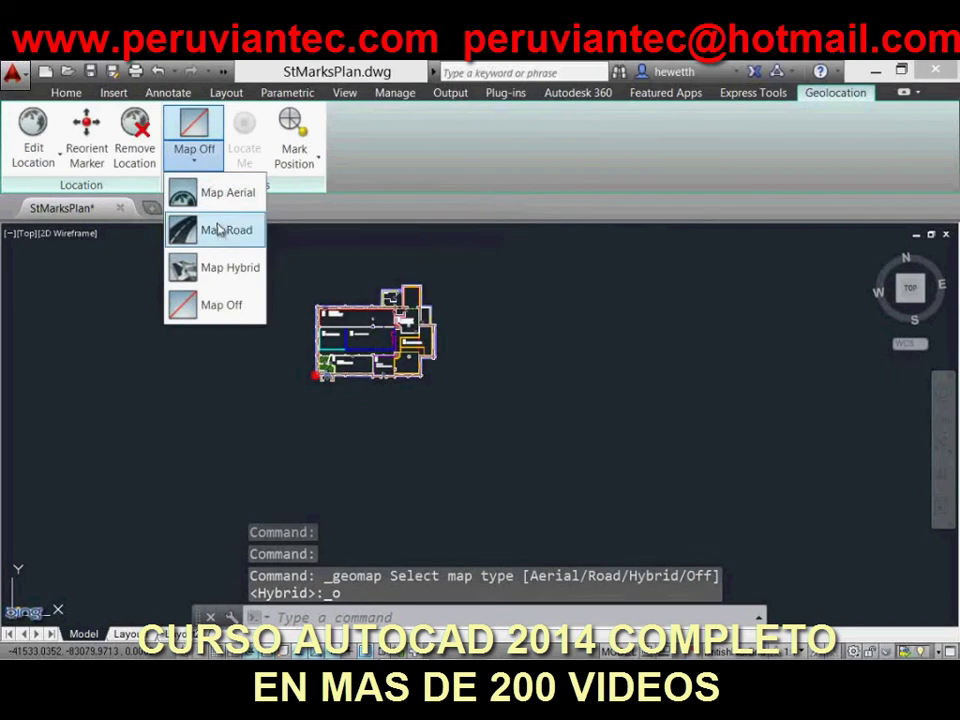
{"action": "left_click", "coordinate": [216, 229]}
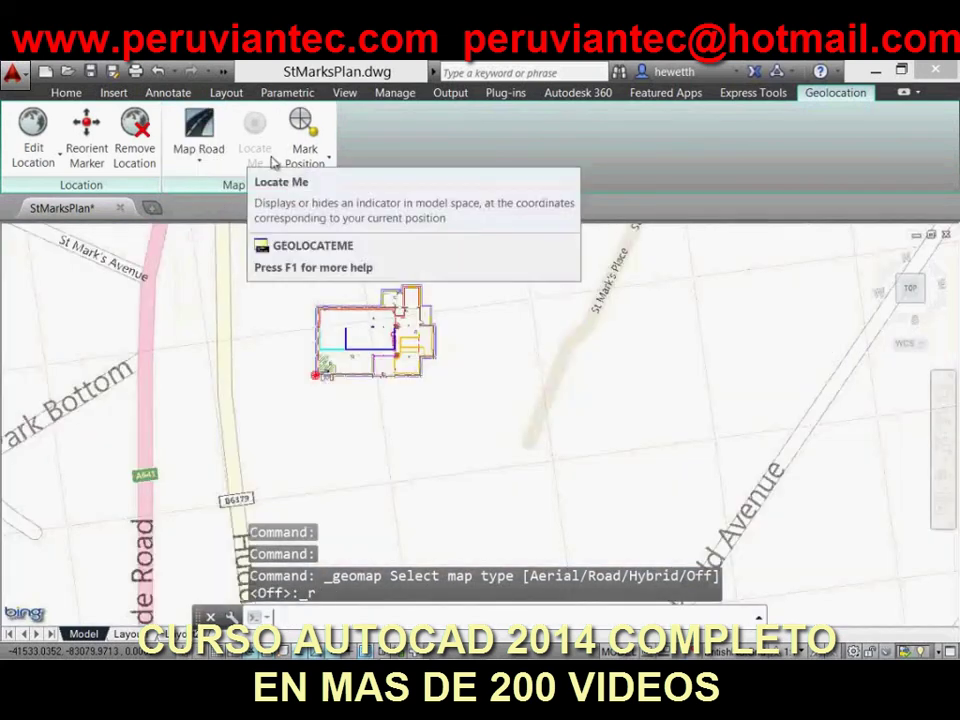